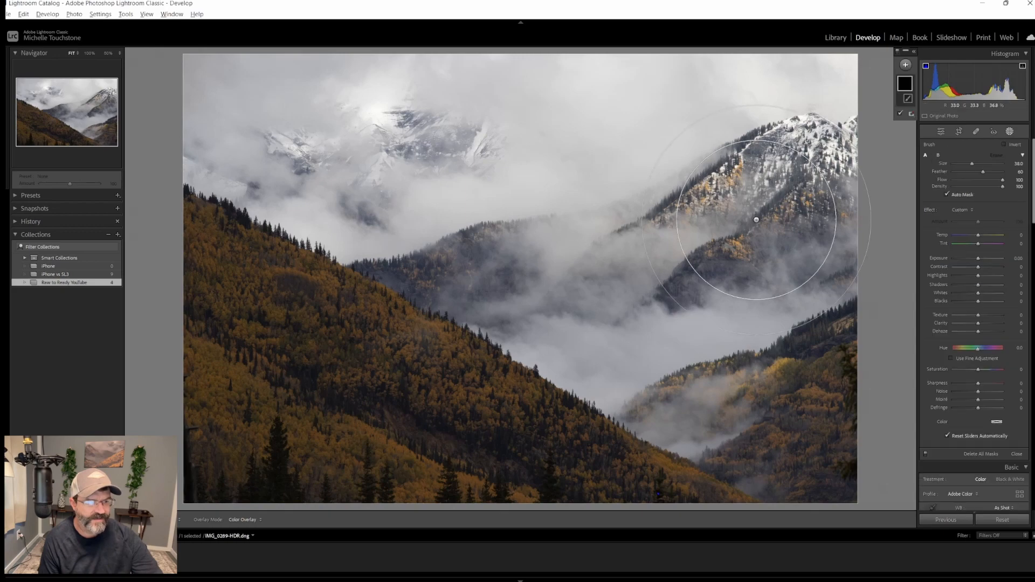
# Paint a brush mask over the snowy peak and the forested slope, then delete the mask
pyautogui.moveTo(816, 149)
pyautogui.mouseDown()
pyautogui.moveTo(666, 105)
pyautogui.moveTo(534, 87)
pyautogui.moveTo(292, 78)
pyautogui.moveTo(243, 96)
pyautogui.moveTo(750, 358)
pyautogui.moveTo(824, 412)
pyautogui.moveTo(869, 218)
pyautogui.moveTo(840, 124)
pyautogui.moveTo(498, 68)
pyautogui.moveTo(414, 73)
pyautogui.moveTo(383, 96)
pyautogui.moveTo(380, 110)
pyautogui.moveTo(432, 140)
pyautogui.moveTo(777, 237)
pyautogui.mouseUp()
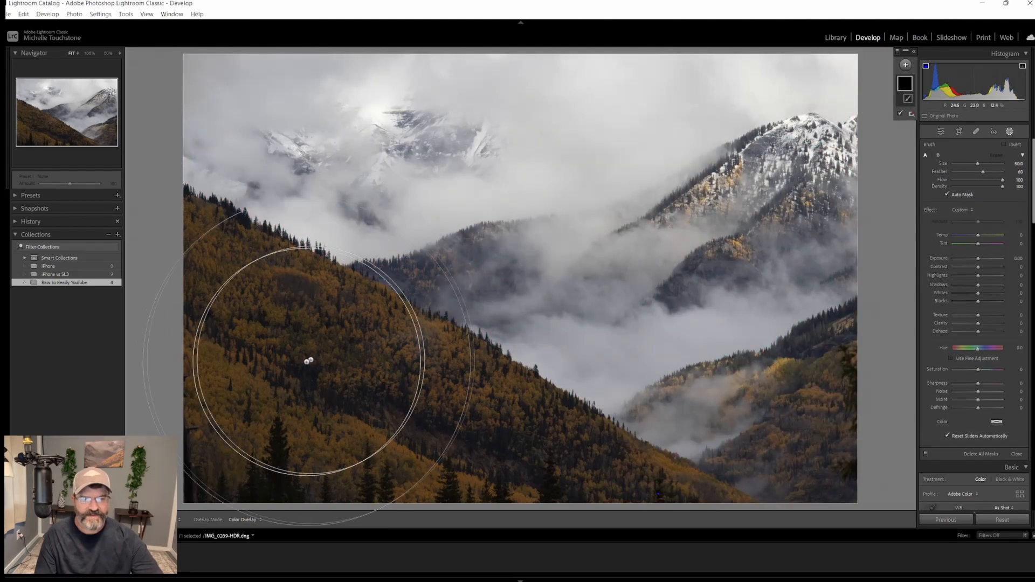
pyautogui.moveTo(300, 369)
pyautogui.mouseDown()
pyautogui.moveTo(148, 278)
pyautogui.moveTo(319, 426)
pyautogui.moveTo(609, 572)
pyautogui.moveTo(407, 489)
pyautogui.moveTo(253, 453)
pyautogui.mouseUp()
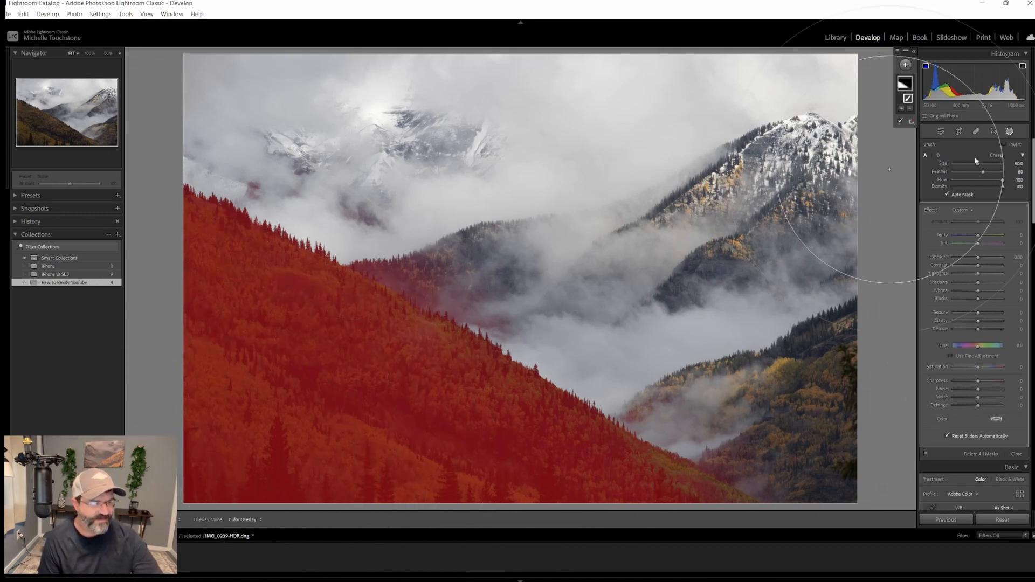
pyautogui.rightClick(907, 85)
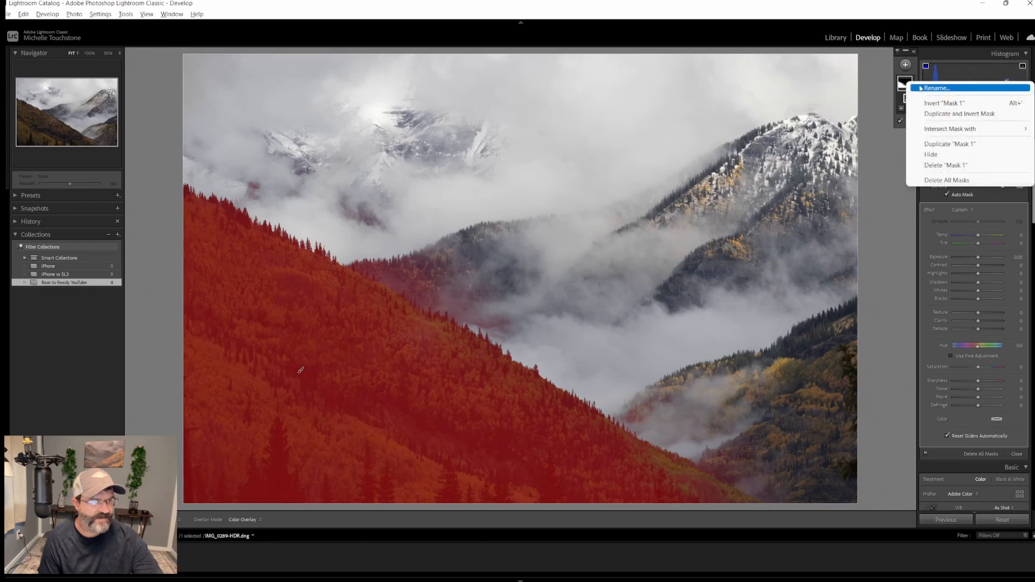
pyautogui.click(942, 166)
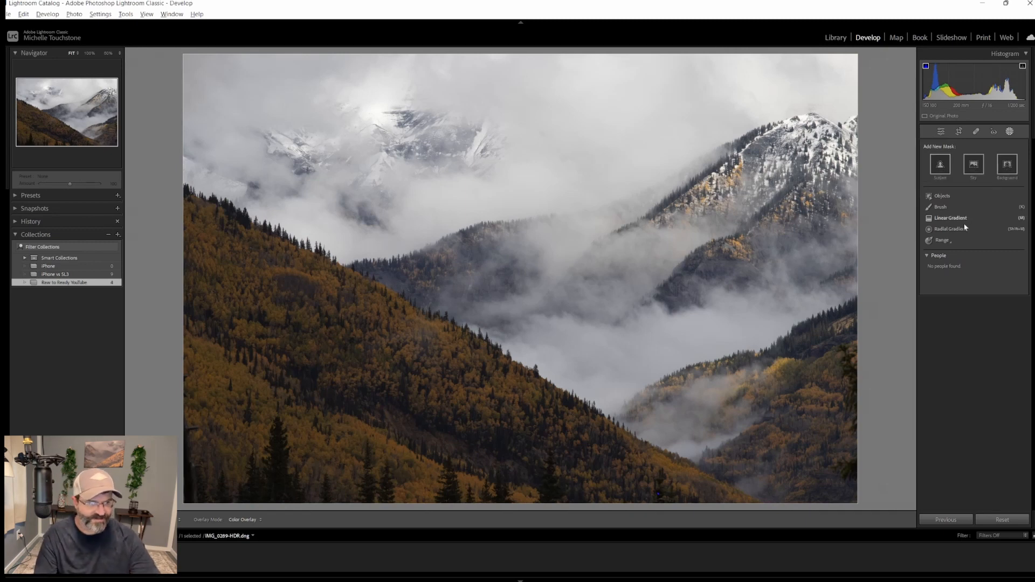
# Raise the global Shadows to +100 and Contrast to about +40
pyautogui.click(943, 131)
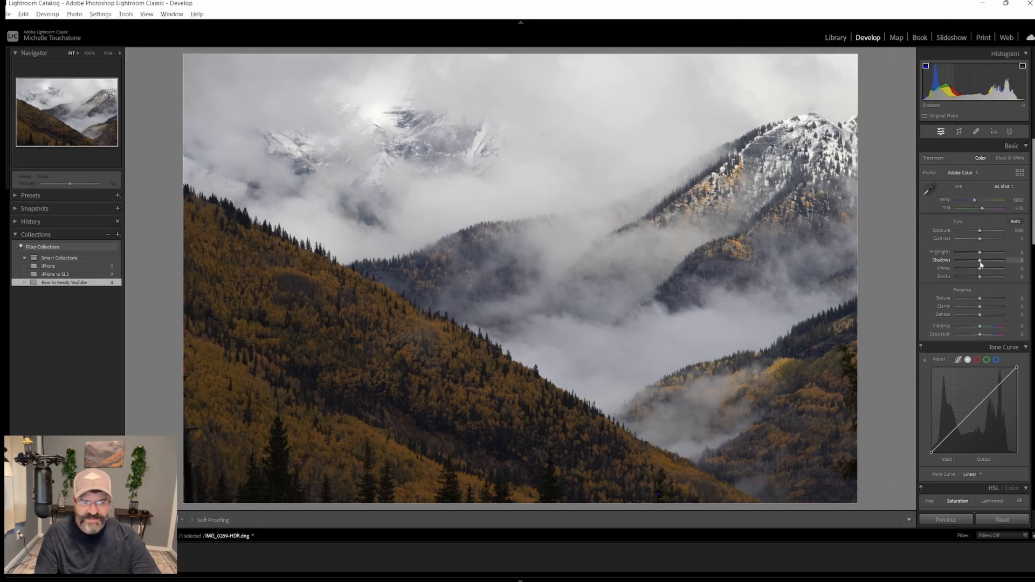
pyautogui.moveTo(987, 264); pyautogui.dragTo(1005, 263)
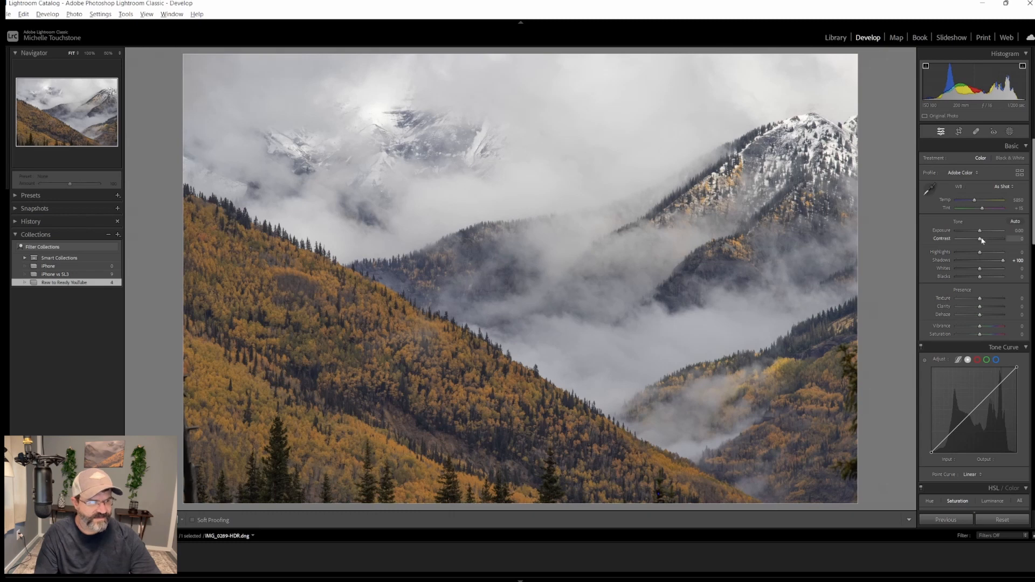
pyautogui.moveTo(980, 239); pyautogui.dragTo(987, 241)
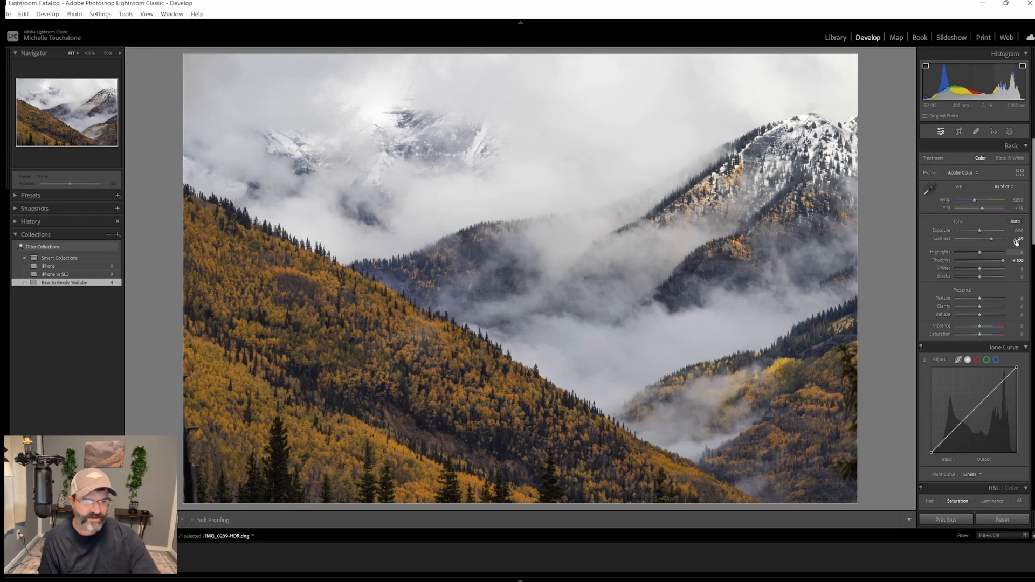
# Crop the photo to a 16 x 9 aspect ratio framed around the foggy valley and close the crop
pyautogui.click(958, 133)
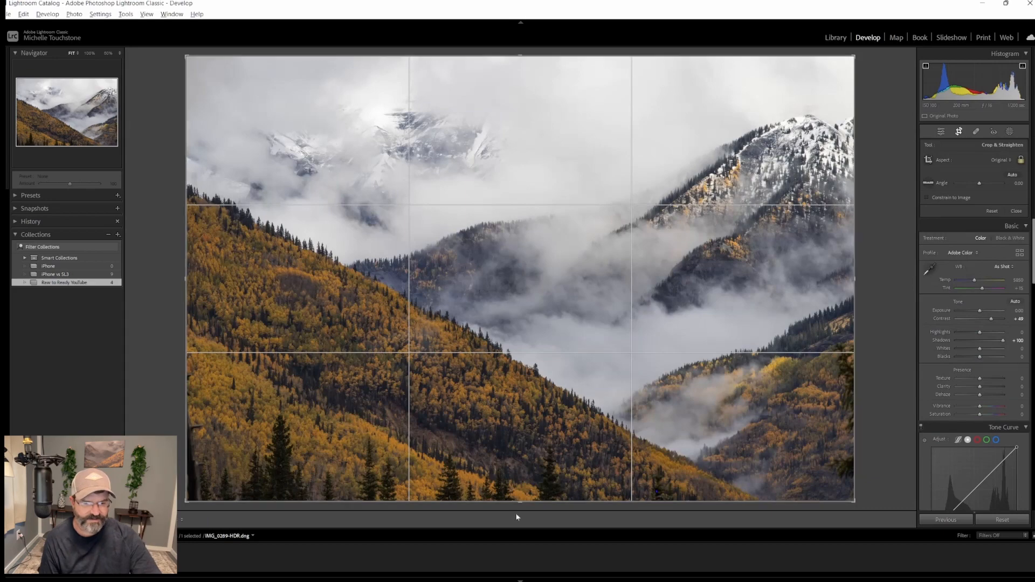
pyautogui.moveTo(517, 516); pyautogui.dragTo(521, 457)
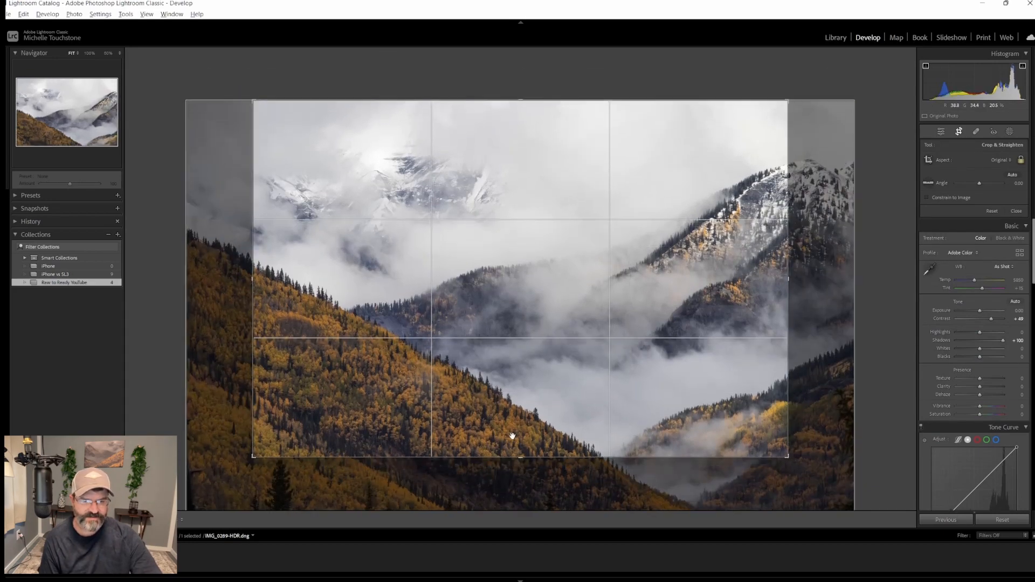
pyautogui.click(1013, 160)
pyautogui.click(930, 276)
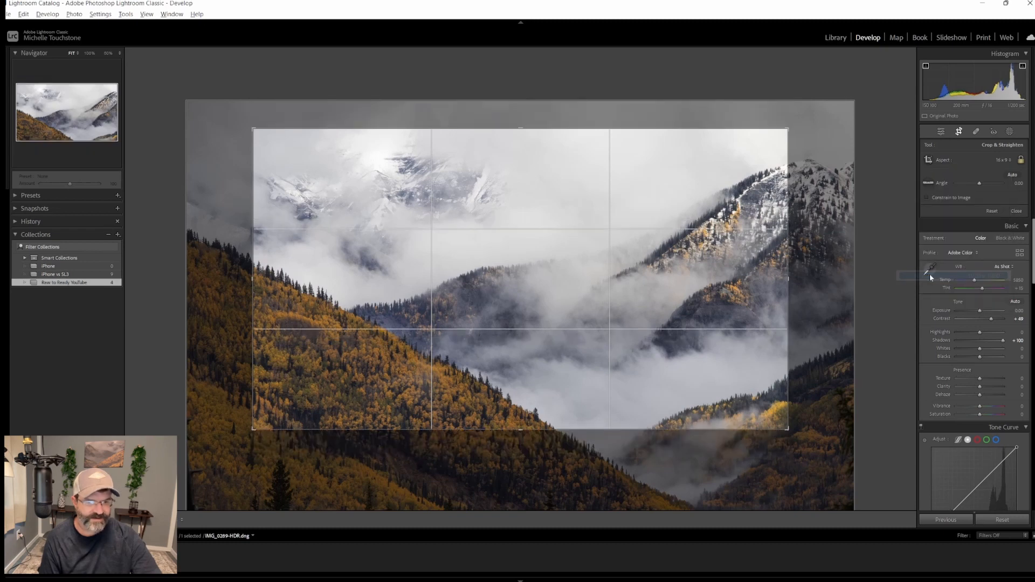
pyautogui.moveTo(796, 273); pyautogui.dragTo(853, 275)
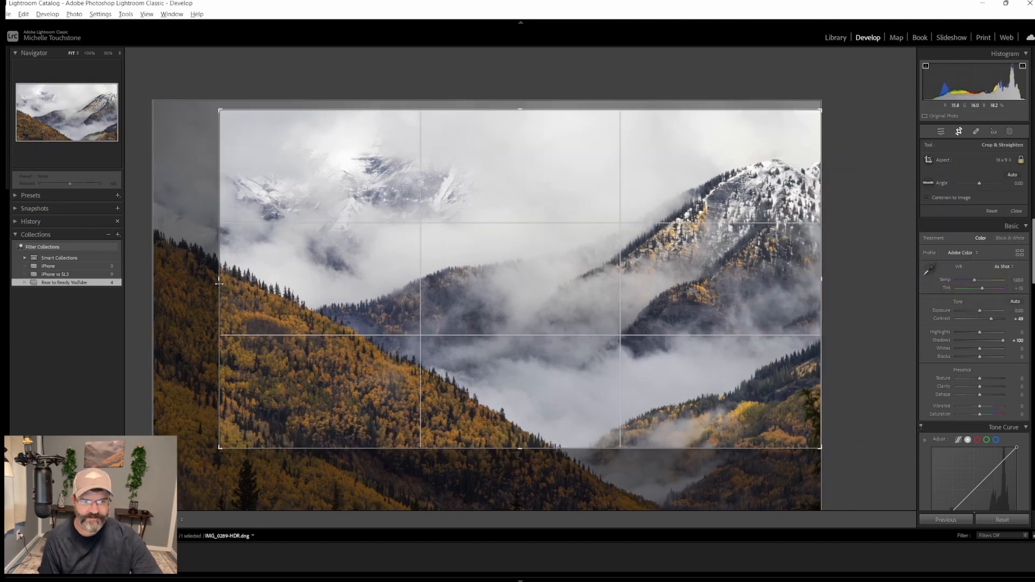
pyautogui.moveTo(214, 279); pyautogui.dragTo(81, 274)
pyautogui.moveTo(590, 358); pyautogui.dragTo(612, 362)
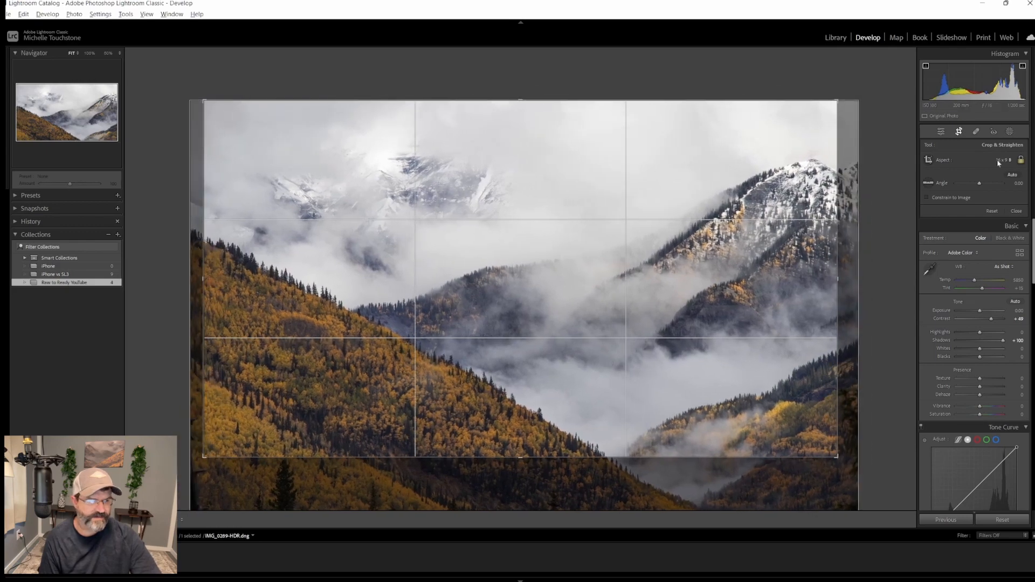
pyautogui.click(940, 132)
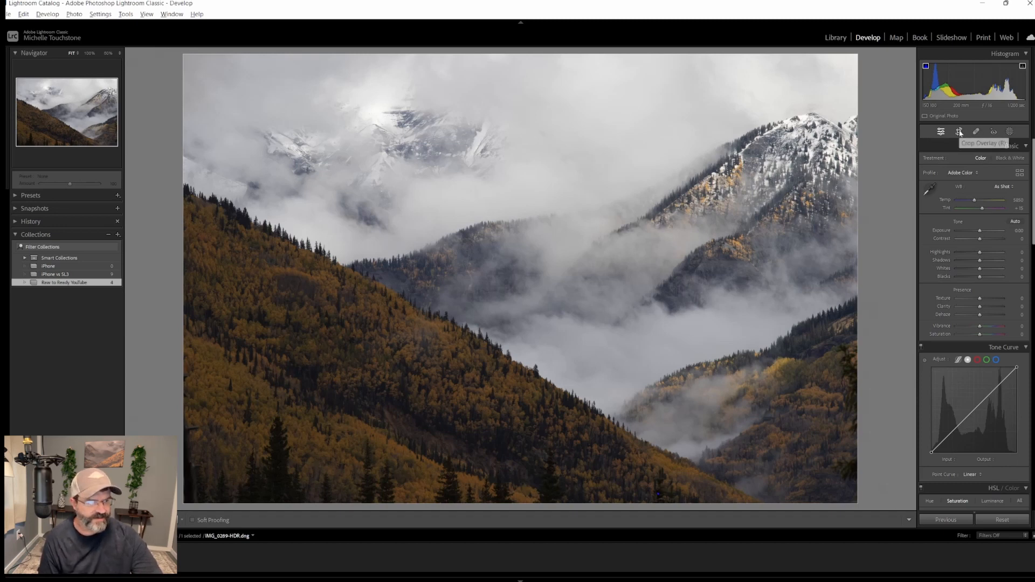
# Add a brush mask over the forested slope and raise its Exposure to 1.24
pyautogui.click(1006, 133)
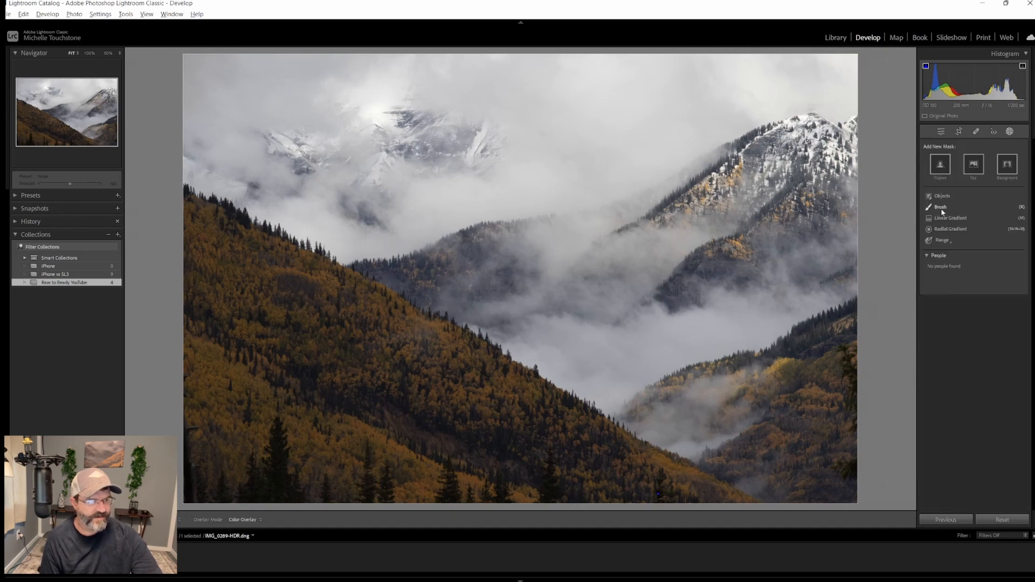
pyautogui.click(941, 207)
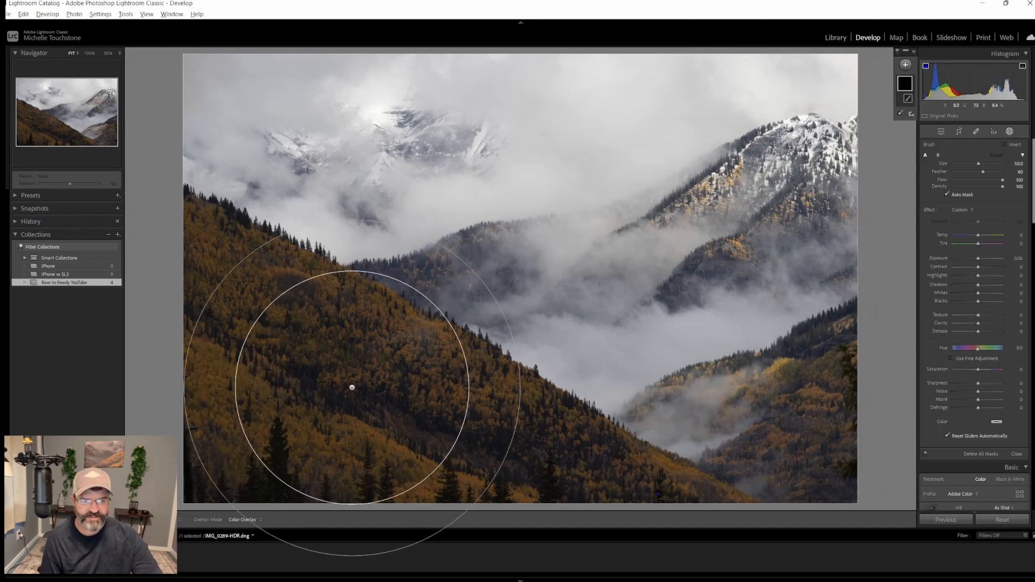
pyautogui.scroll(-3, 346, 366)
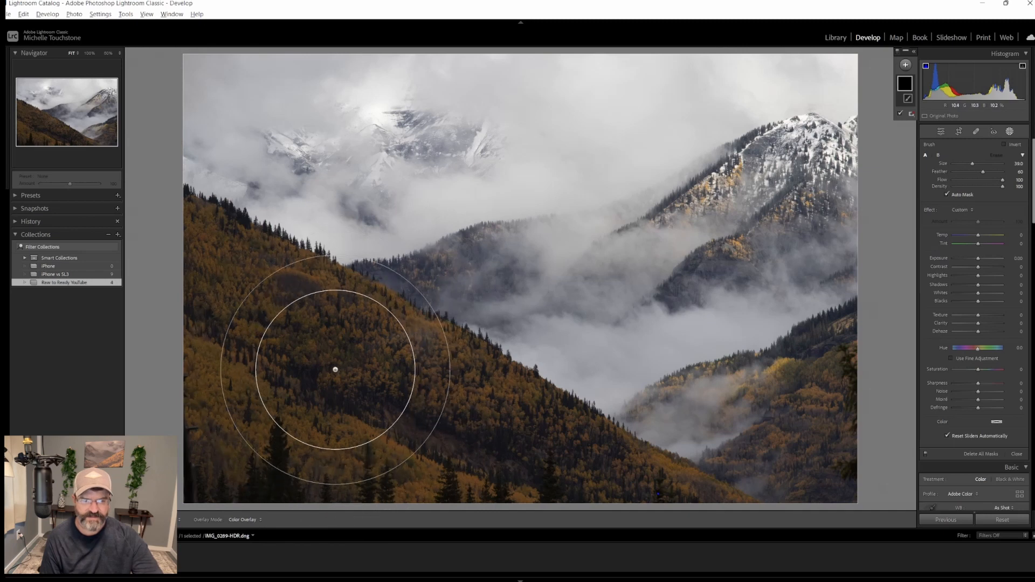
pyautogui.moveTo(343, 357)
pyautogui.mouseDown()
pyautogui.moveTo(302, 315)
pyautogui.moveTo(198, 266)
pyautogui.moveTo(571, 474)
pyautogui.moveTo(635, 497)
pyautogui.moveTo(378, 435)
pyautogui.moveTo(281, 424)
pyautogui.moveTo(231, 397)
pyautogui.moveTo(255, 437)
pyautogui.mouseUp()
pyautogui.moveTo(978, 258); pyautogui.dragTo(984, 263)
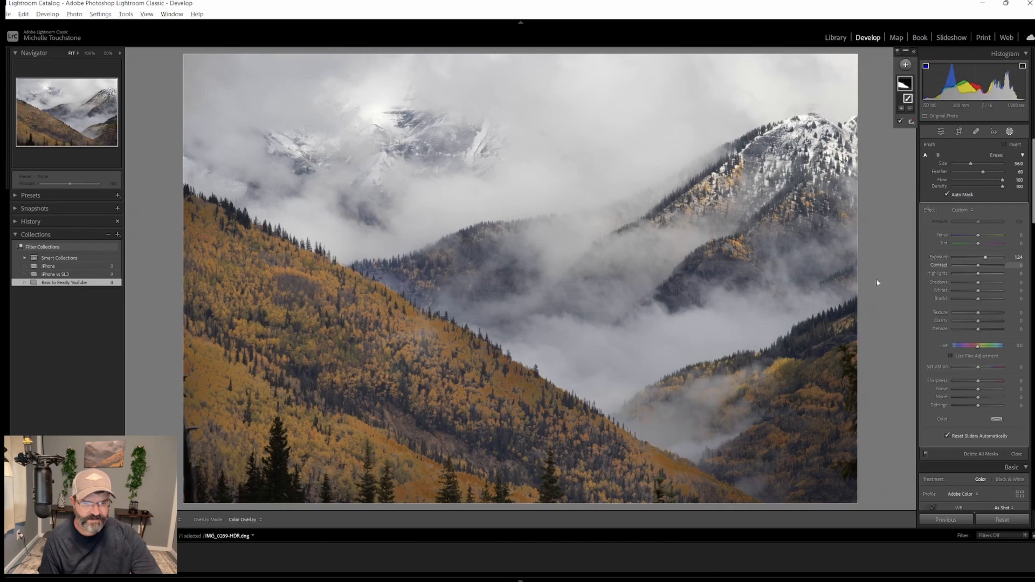
# Shrink the brush, check the slope at 100% zoom, and paint more strokes along the forest's upper edge
pyautogui.scroll(-5, 423, 379)
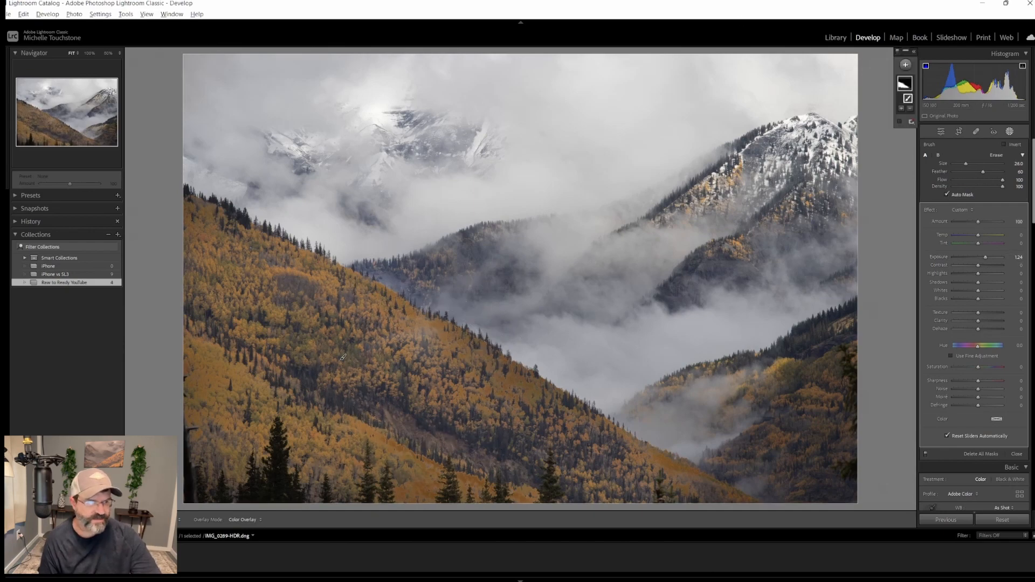
pyautogui.click(53, 127)
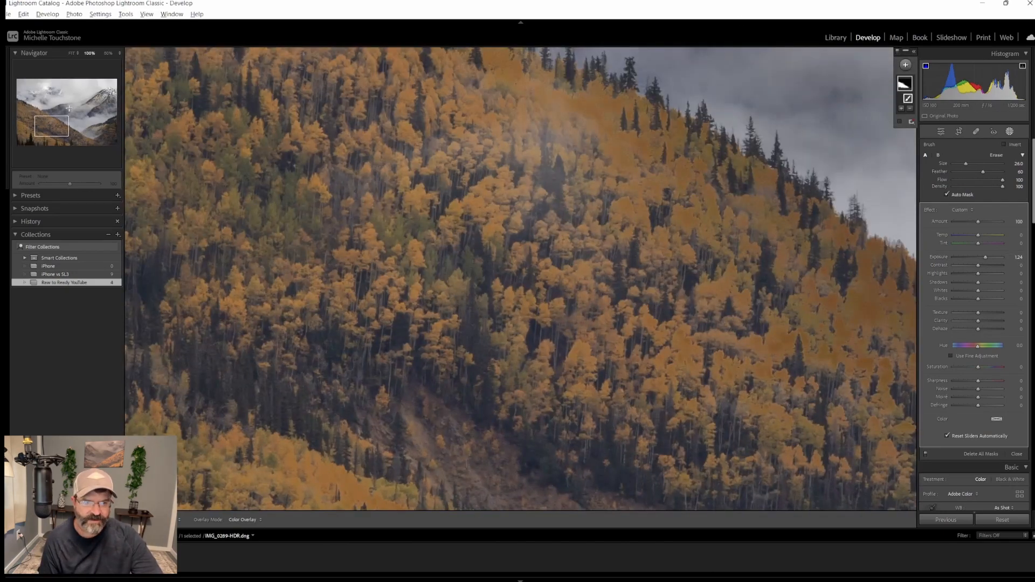
pyautogui.click(51, 120)
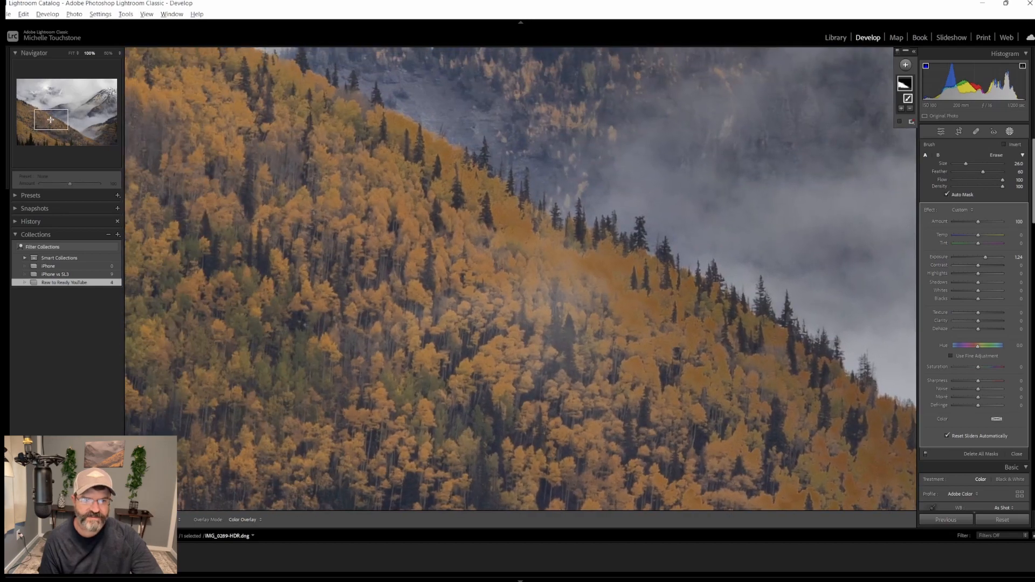
pyautogui.doubleClick(52, 119)
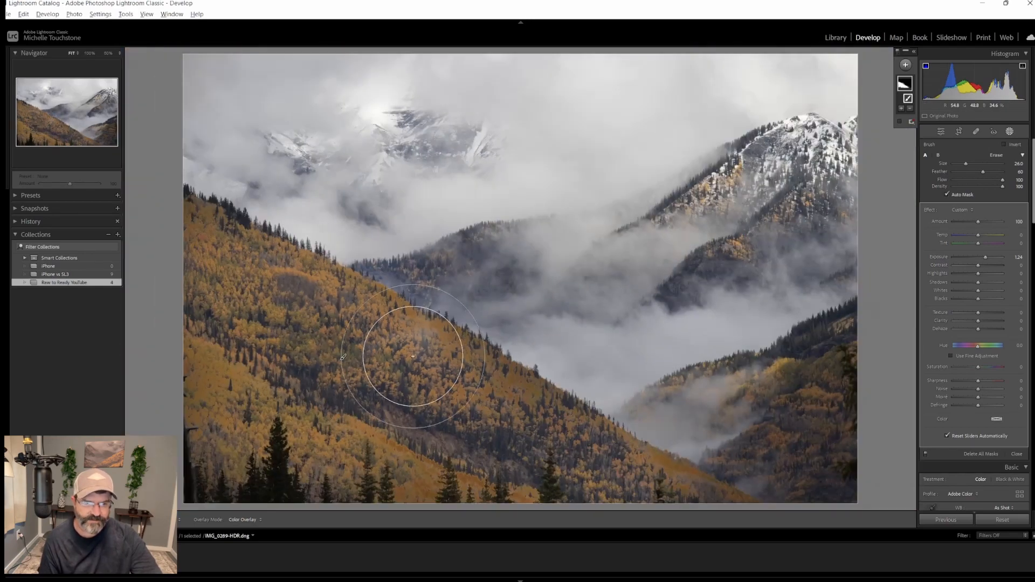
pyautogui.scroll(-3, 420, 356)
pyautogui.scroll(-1, 420, 356)
pyautogui.moveTo(426, 351)
pyautogui.mouseDown()
pyautogui.moveTo(359, 313)
pyautogui.moveTo(532, 409)
pyautogui.moveTo(351, 361)
pyautogui.moveTo(288, 283)
pyautogui.moveTo(193, 220)
pyautogui.moveTo(205, 251)
pyautogui.mouseUp()
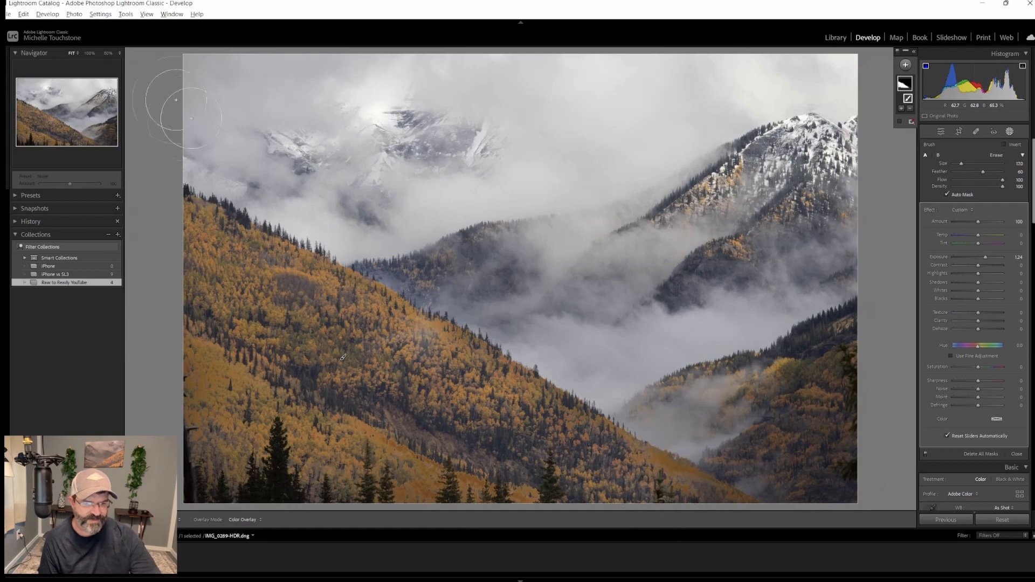
# Inspect the brushed ridge edge at 100% zoom and reset the photo
pyautogui.click(54, 120)
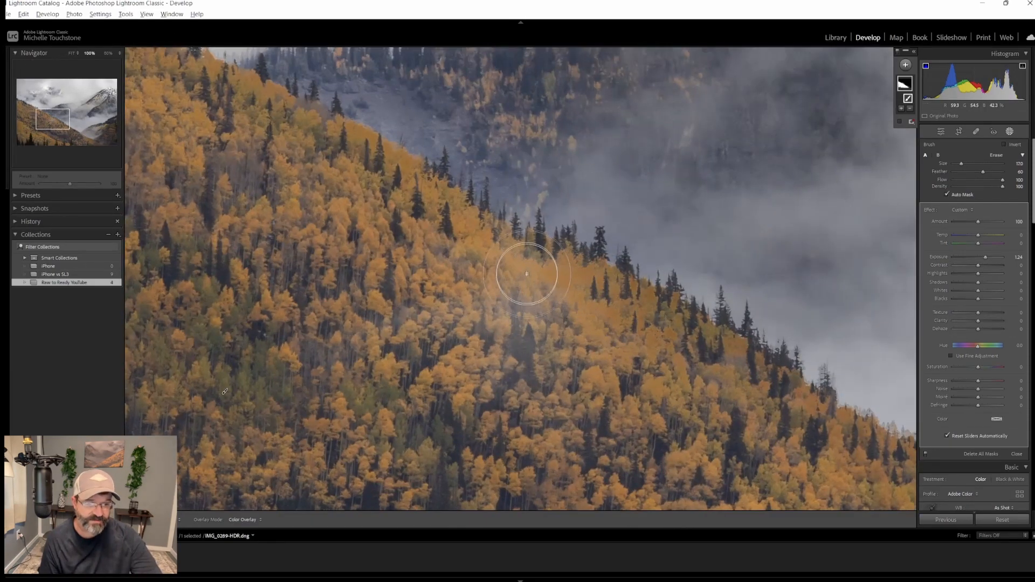
pyautogui.click(52, 118)
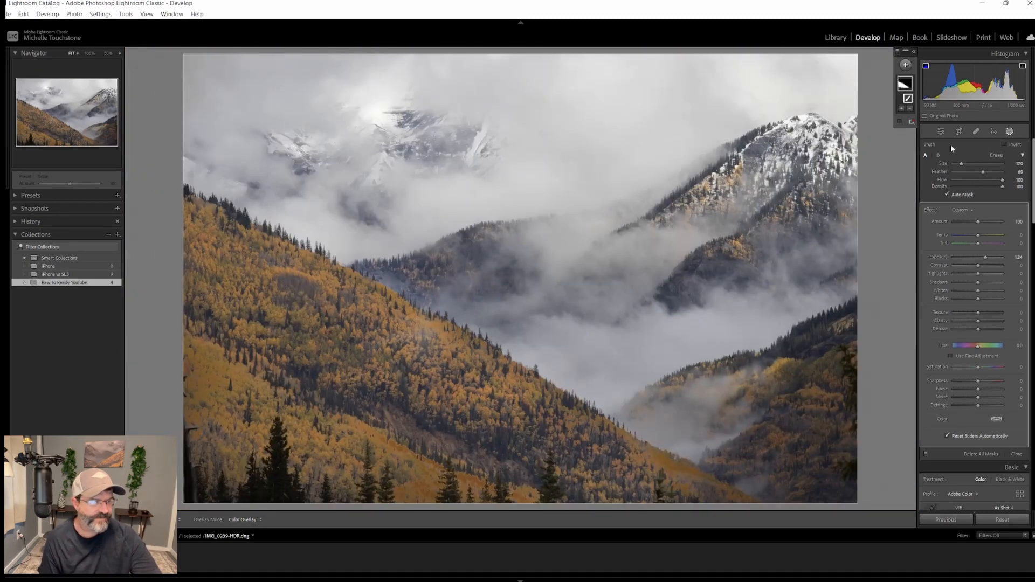
pyautogui.click(1005, 520)
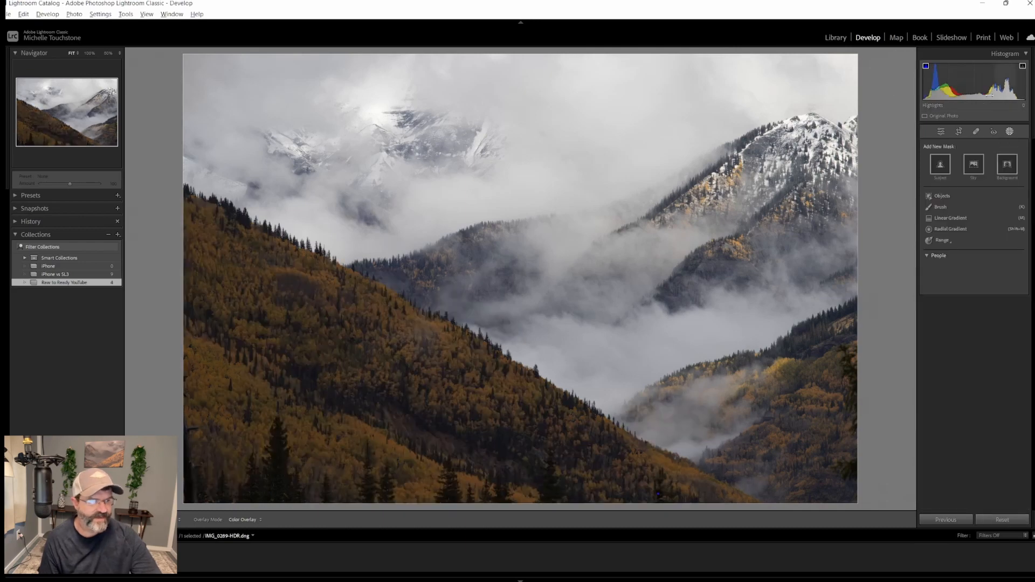
# Add a linear gradient along the forested slope with Exposure 1.45, align it with the ridge, then reset the photo
pyautogui.click(949, 218)
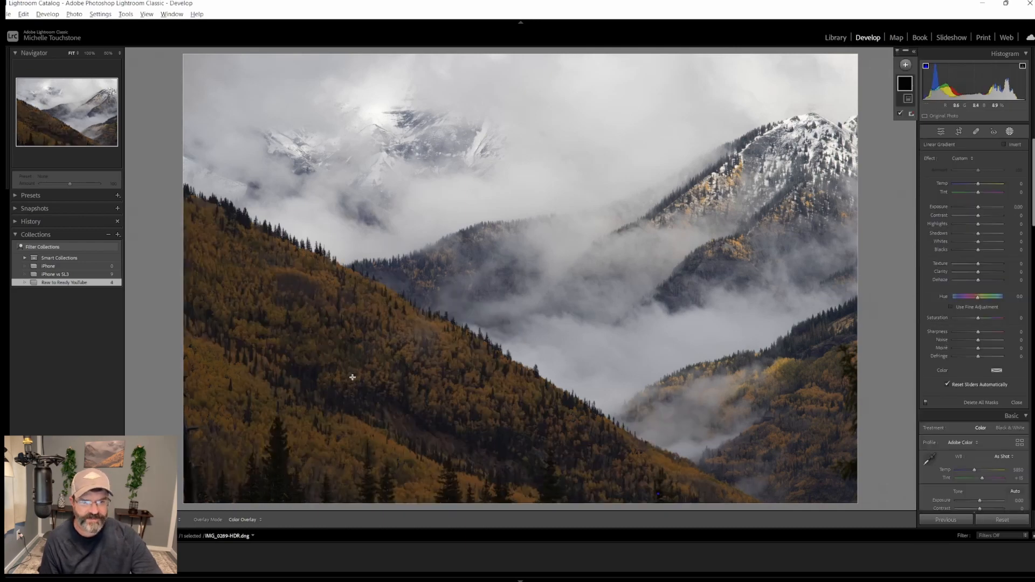
pyautogui.moveTo(354, 375); pyautogui.dragTo(415, 261)
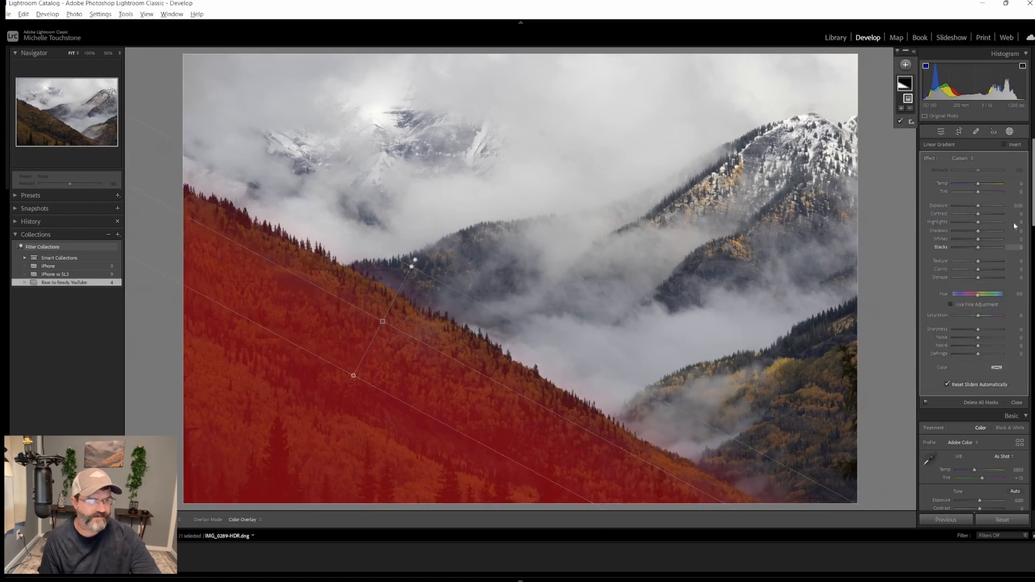
pyautogui.moveTo(978, 205); pyautogui.dragTo(986, 208)
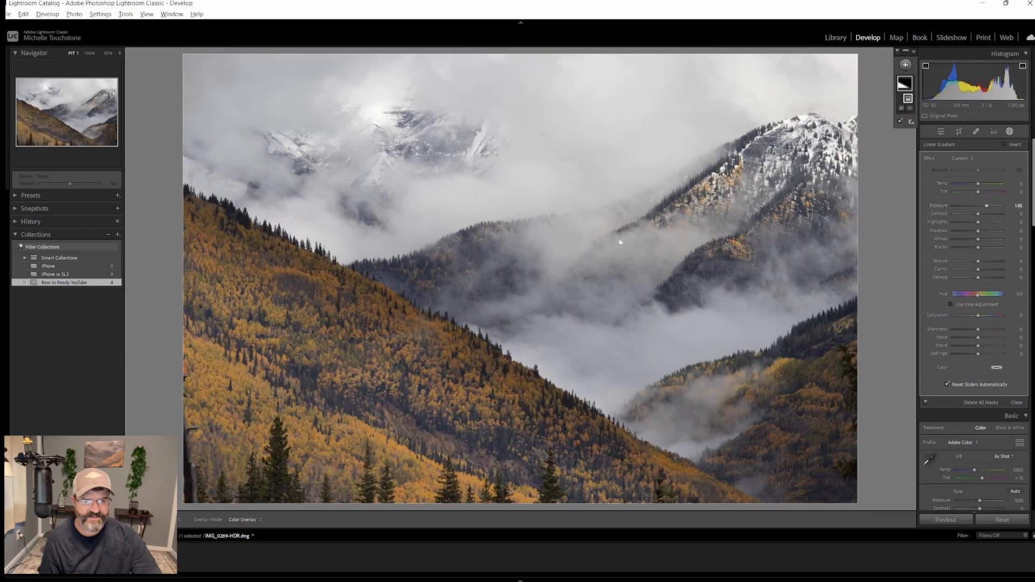
pyautogui.moveTo(410, 268); pyautogui.dragTo(442, 209)
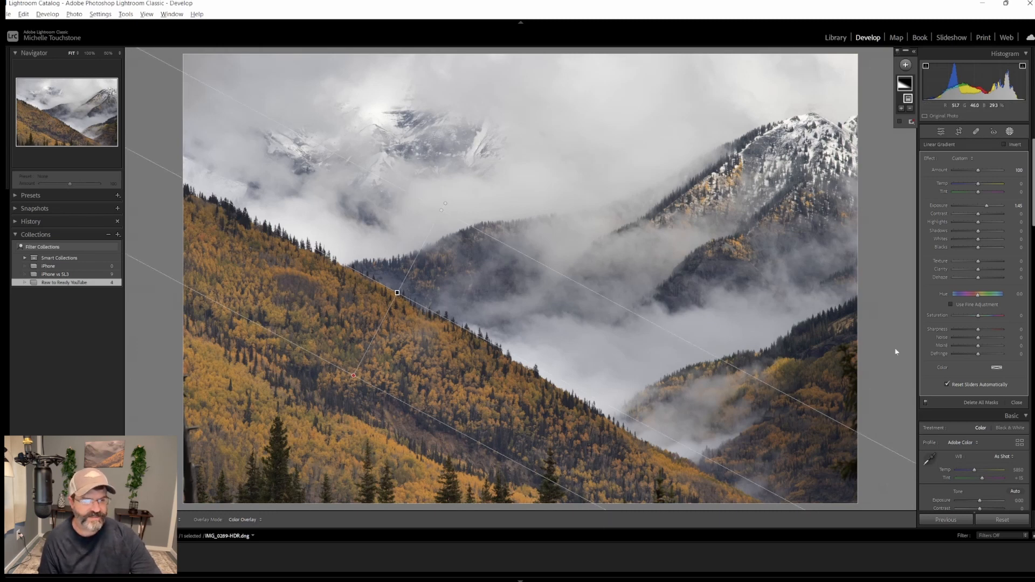
pyautogui.click(941, 132)
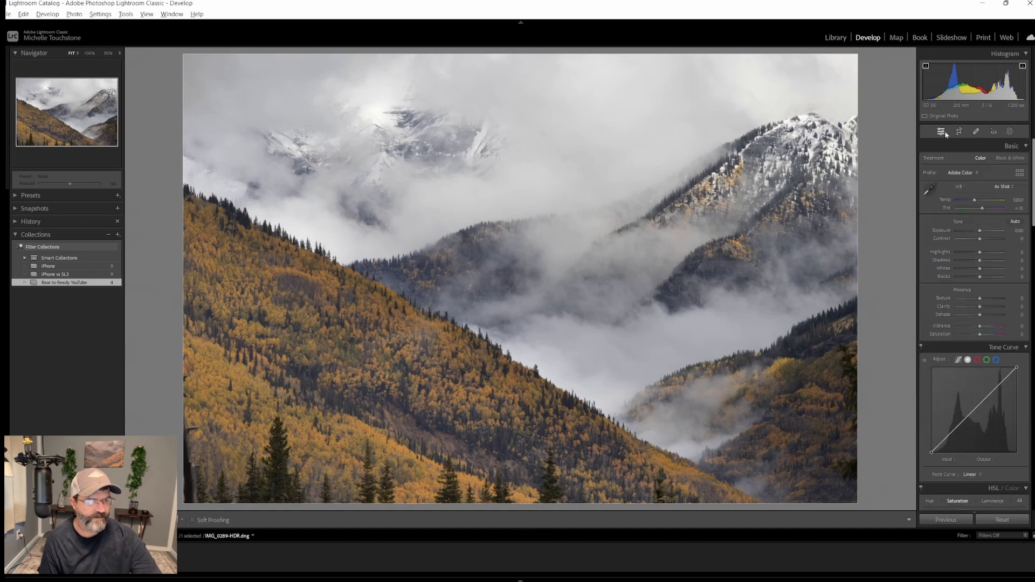
pyautogui.click(1014, 519)
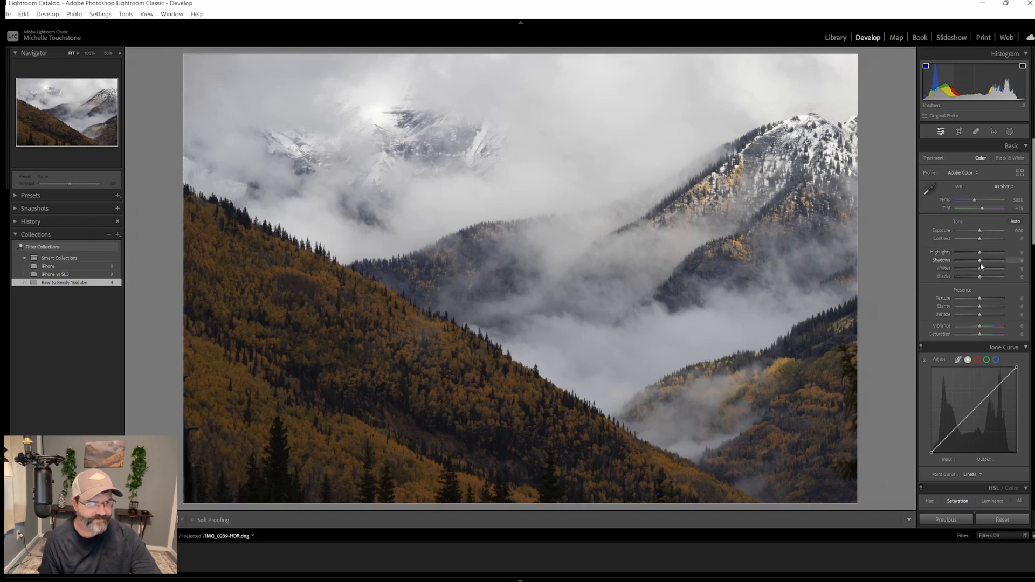
# Brighten the photo globally with Contrast, Shadows and Whites while viewing clipping warnings, then reset the photo
pyautogui.moveTo(980, 261)
pyautogui.mouseDown()
pyautogui.moveTo(1002, 264)
pyautogui.moveTo(993, 268)
pyautogui.moveTo(981, 240)
pyautogui.mouseUp()
pyautogui.press('j')
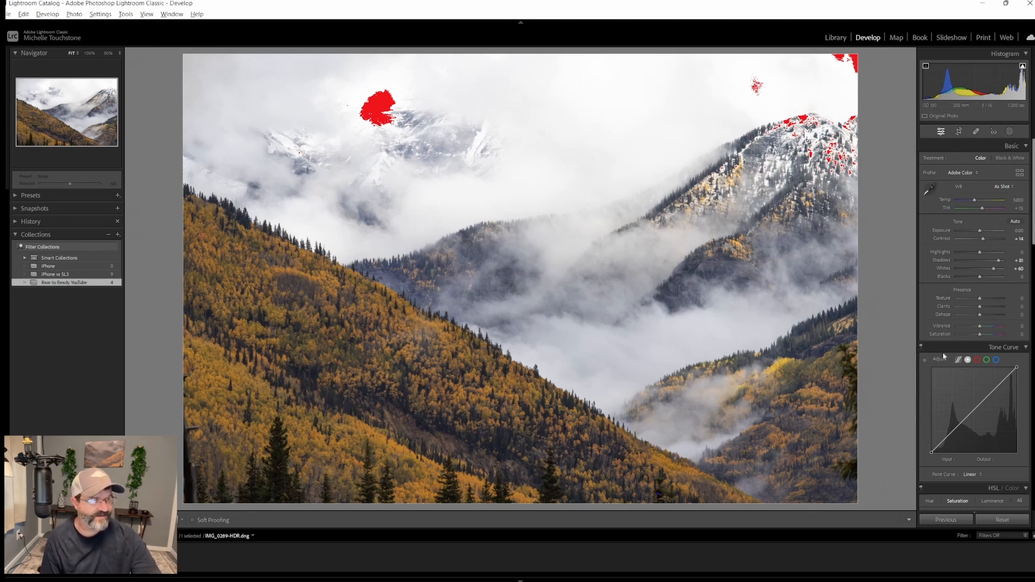
pyautogui.click(1002, 520)
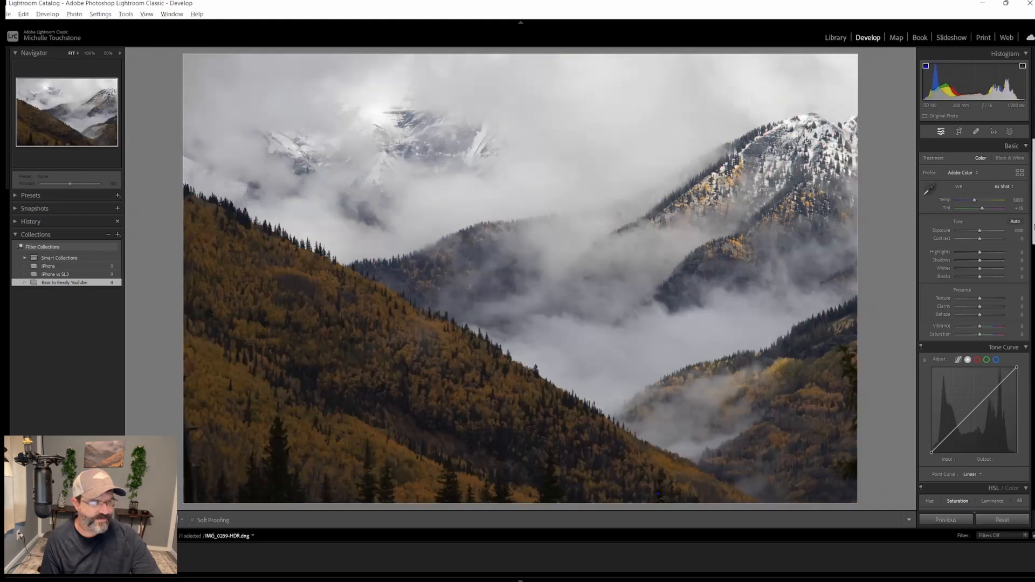
# Raise the Orange luminance to +100 and Yellow luminance to +93 in the HSL panel
pyautogui.scroll(-6, 1033, 294)
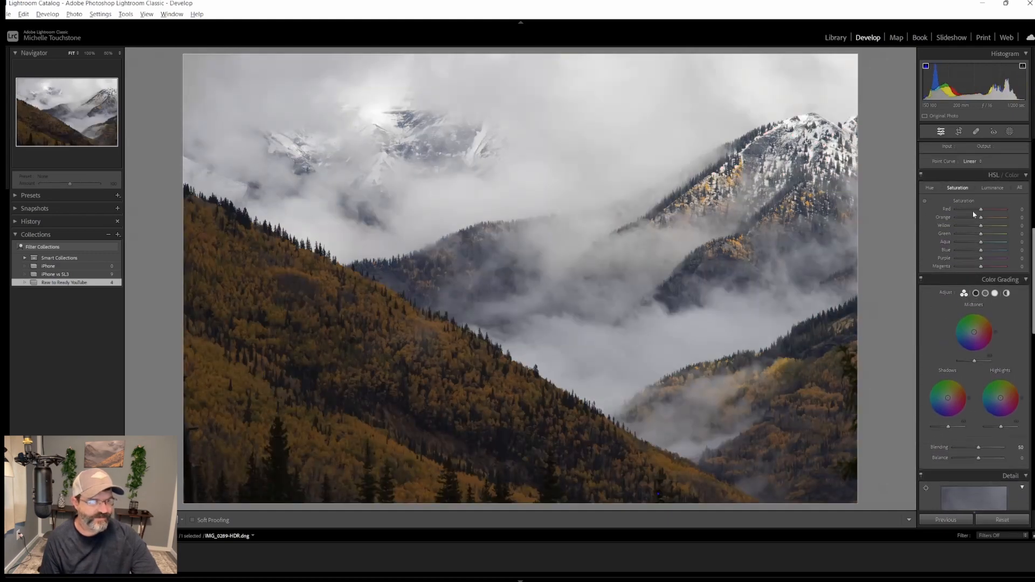
pyautogui.click(991, 189)
pyautogui.moveTo(980, 218); pyautogui.dragTo(1007, 232)
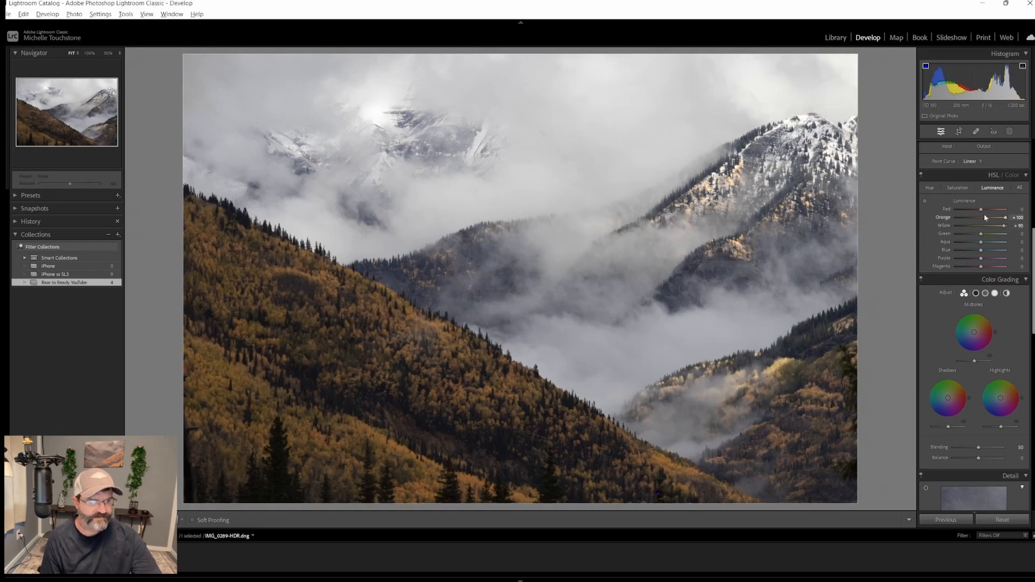
# Switch the HSL panel to Saturation and adjust the Yellow saturation slider slightly
pyautogui.click(955, 188)
pyautogui.moveTo(982, 226)
pyautogui.mouseDown()
pyautogui.moveTo(1003, 218)
pyautogui.moveTo(980, 216)
pyautogui.mouseUp()
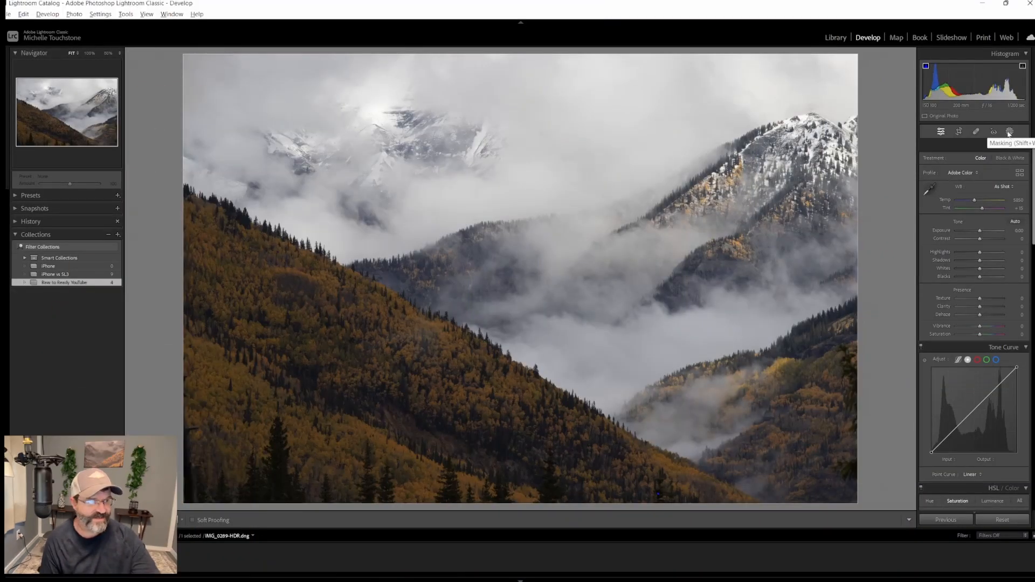
# Add a radial gradient mask, rotate and position it along the forested slope, and raise its Exposure to 1.04
pyautogui.click(1011, 132)
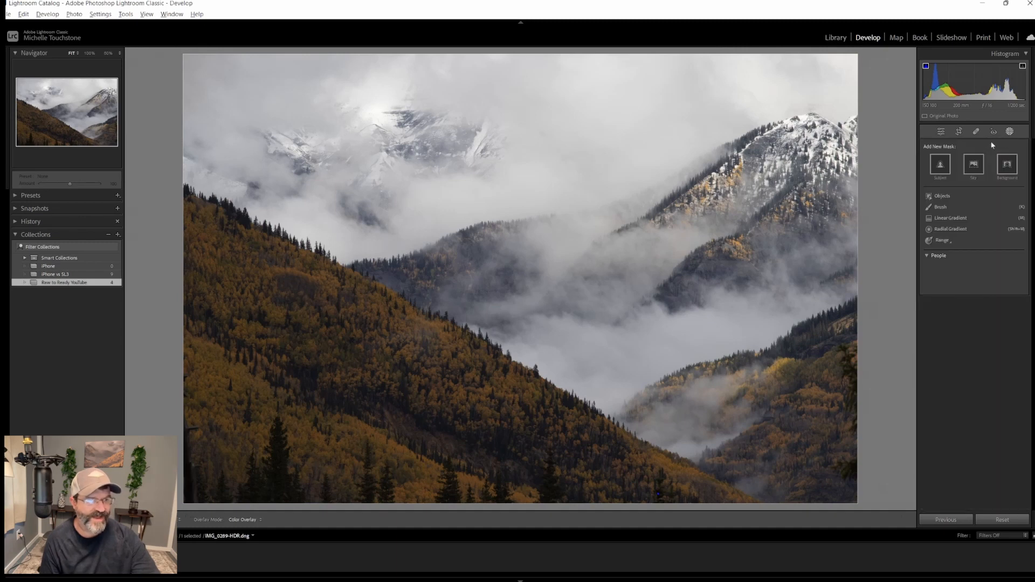
pyautogui.click(947, 231)
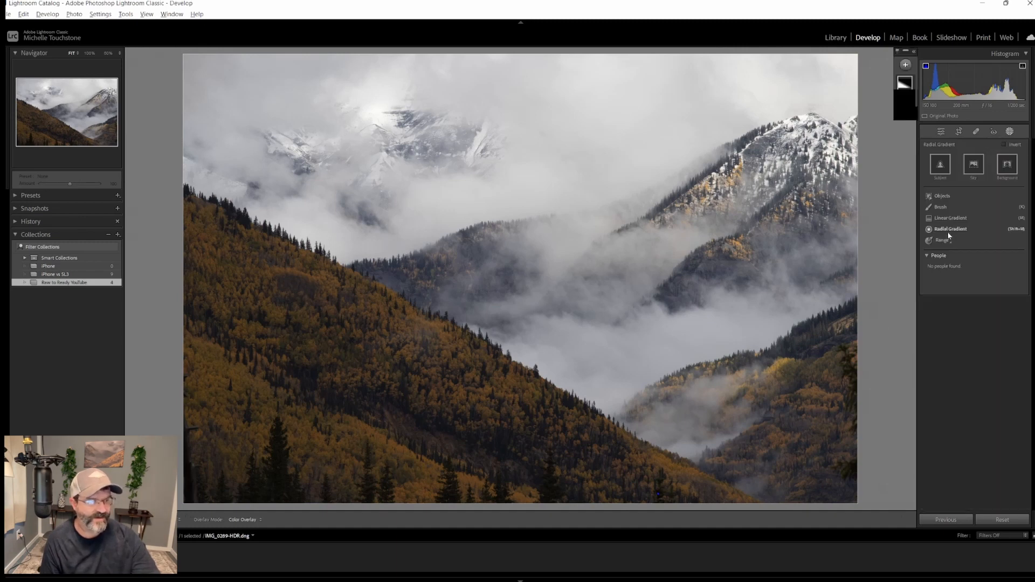
pyautogui.moveTo(302, 281); pyautogui.dragTo(1033, 351)
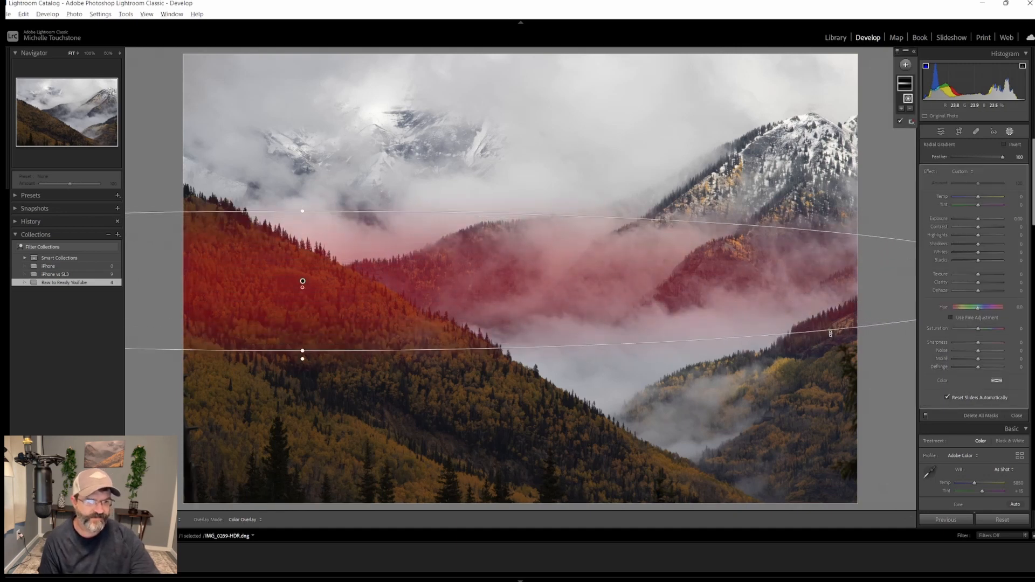
pyautogui.moveTo(831, 333); pyautogui.dragTo(680, 559)
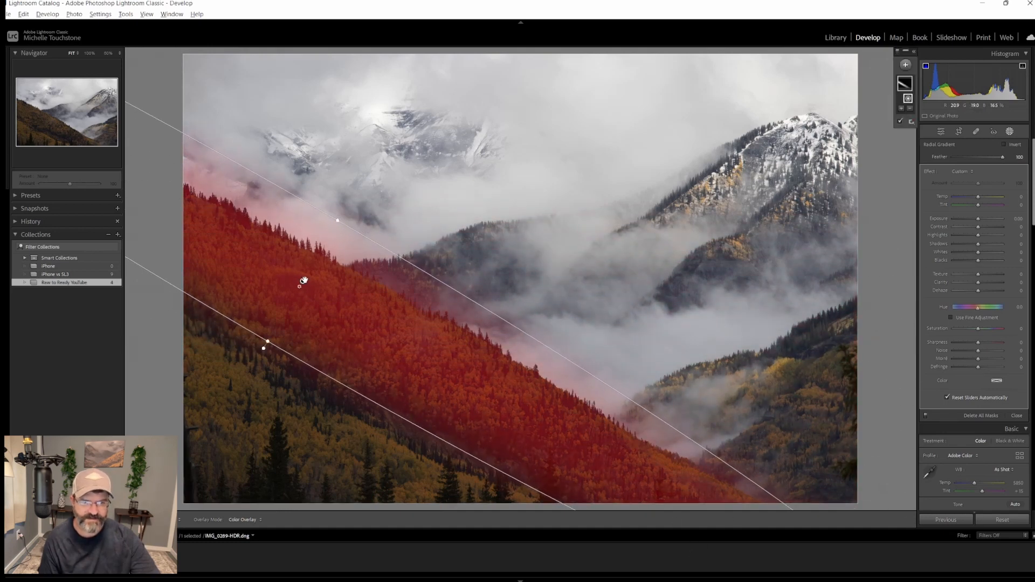
pyautogui.moveTo(304, 280); pyautogui.dragTo(395, 346)
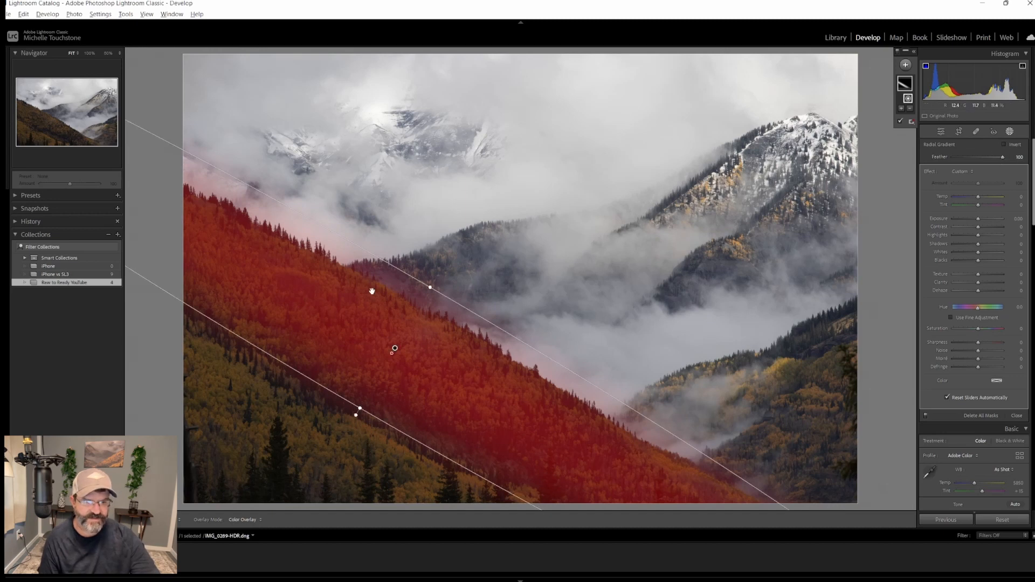
pyautogui.moveTo(432, 286); pyautogui.dragTo(414, 295)
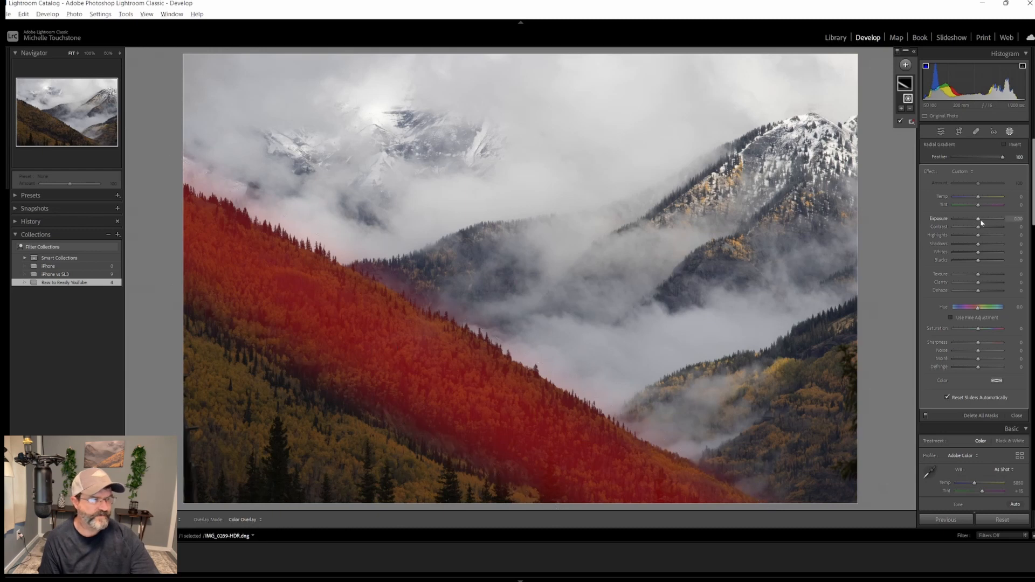
pyautogui.moveTo(976, 220); pyautogui.dragTo(979, 255)
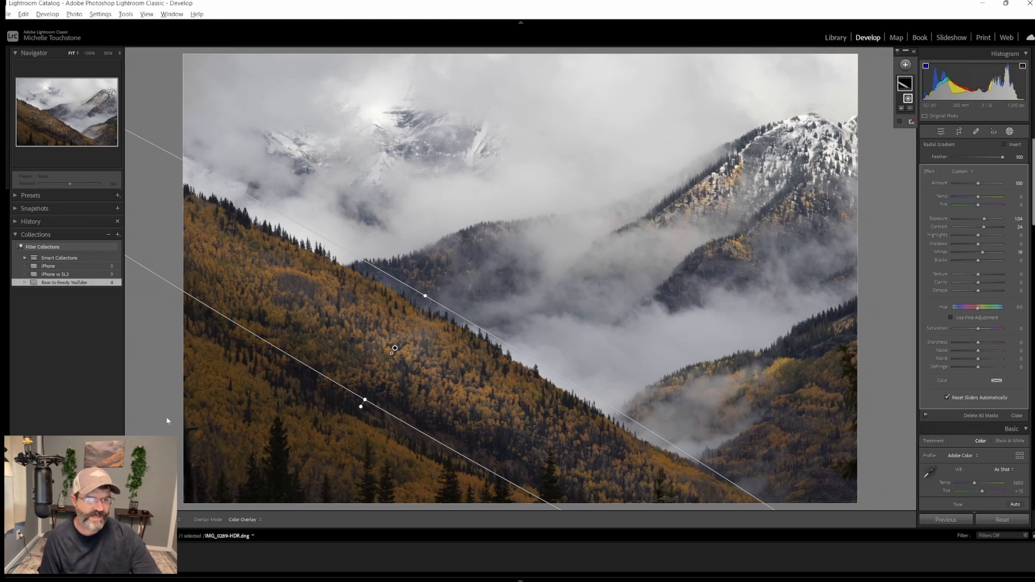
# Add a linear gradient mask from the photo's lower-left corner, set its Exposure to -0.50, and close masking
pyautogui.click(906, 64)
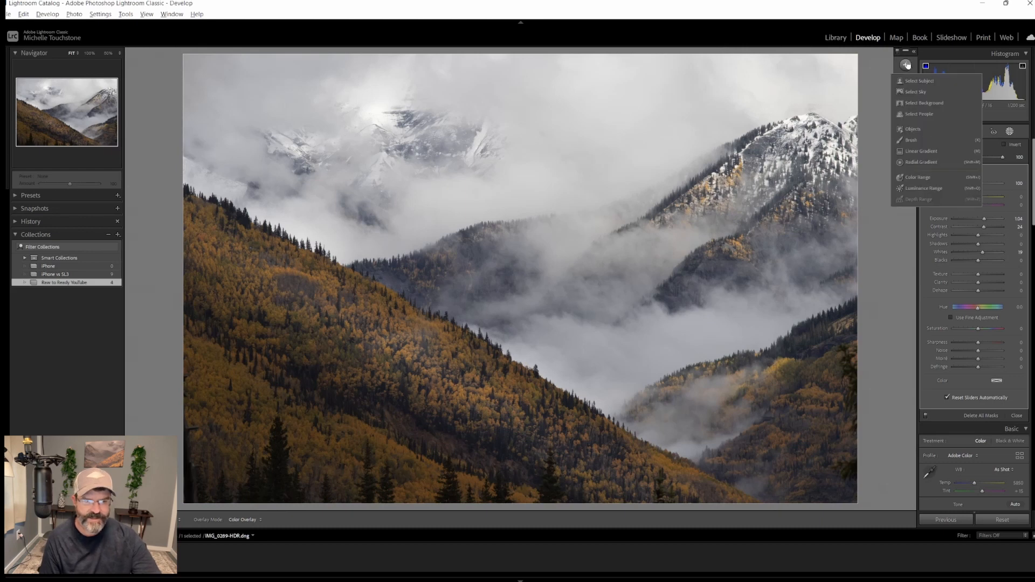
pyautogui.click(924, 154)
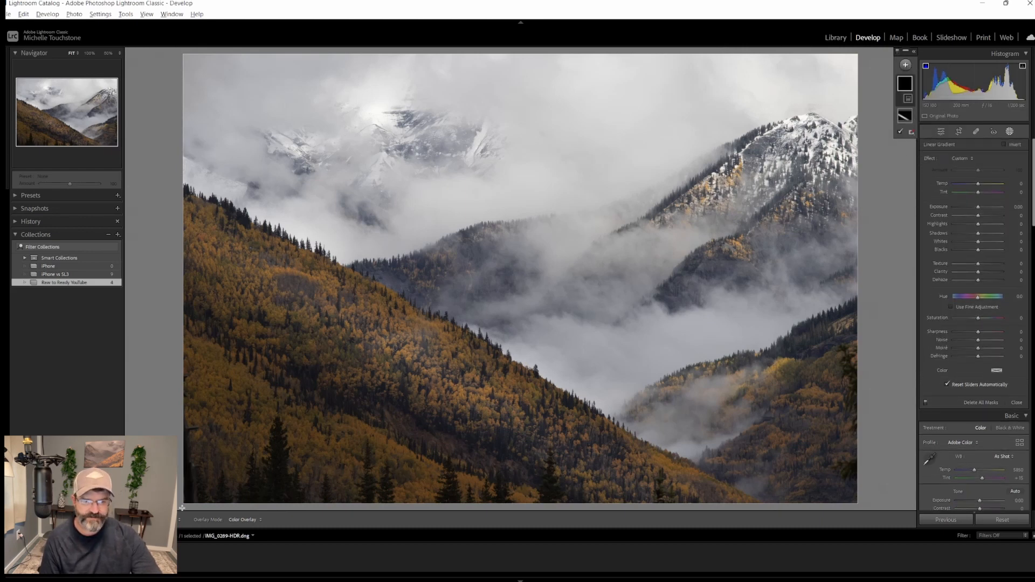
pyautogui.moveTo(191, 507); pyautogui.dragTo(244, 351)
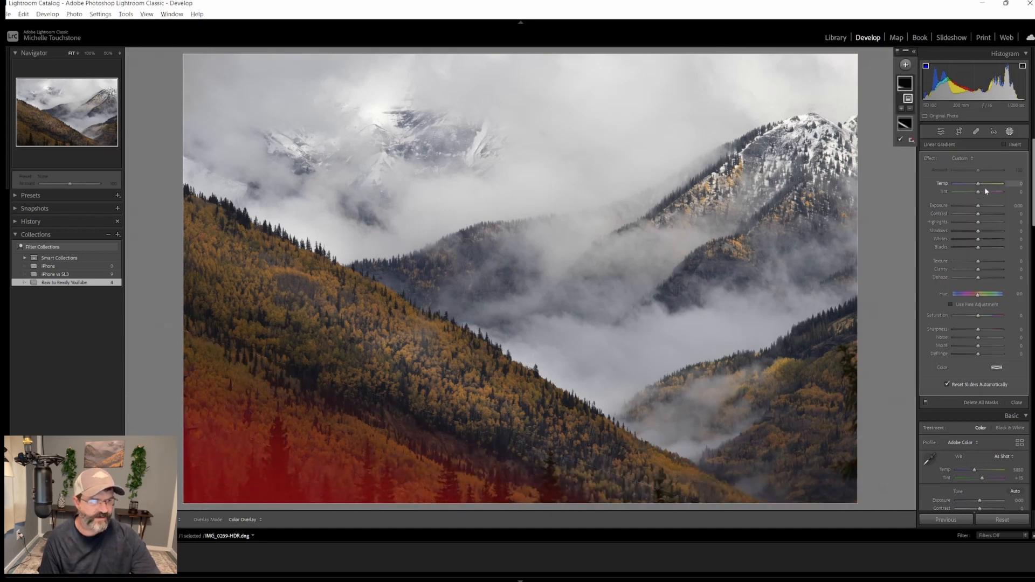
pyautogui.moveTo(977, 209); pyautogui.dragTo(975, 208)
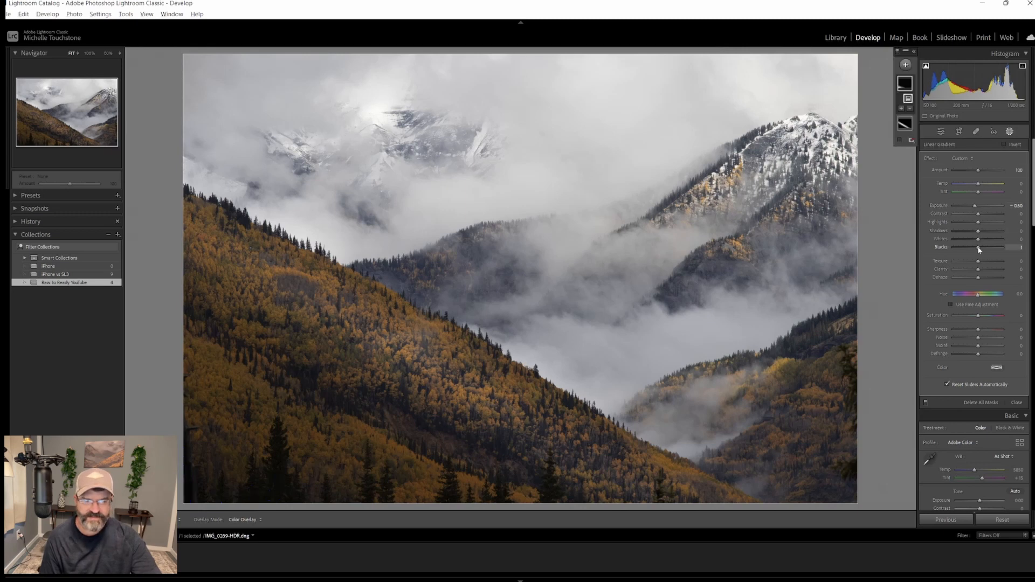
pyautogui.click(979, 249)
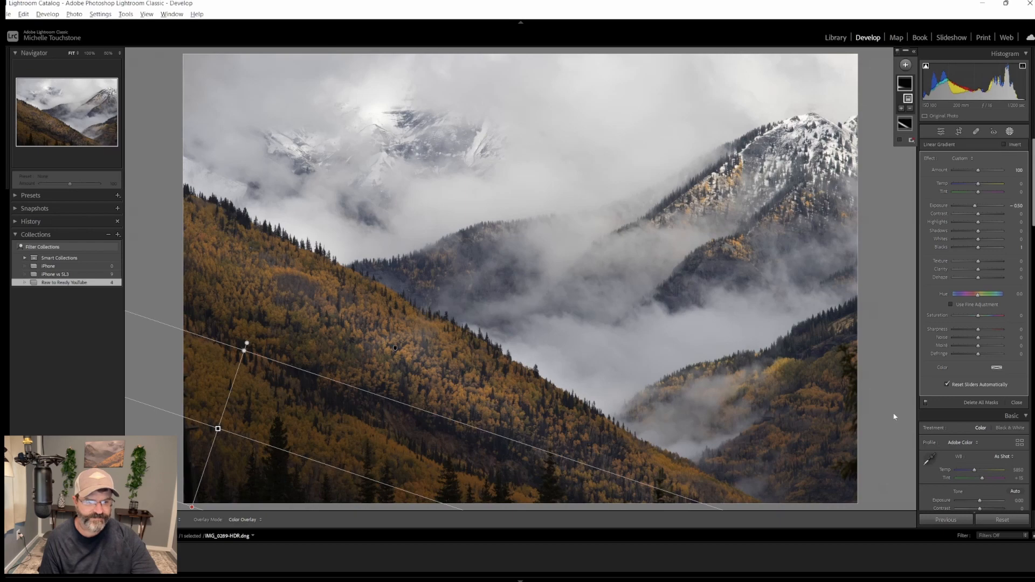
pyautogui.click(941, 133)
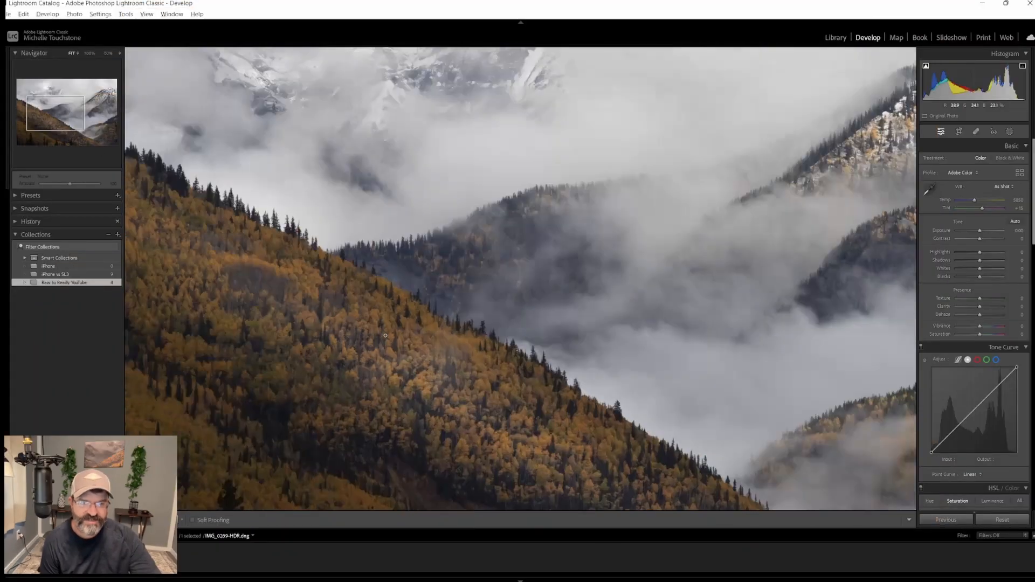
# Zoom out to fit and compare the photo before and after the edits
pyautogui.click(385, 336)
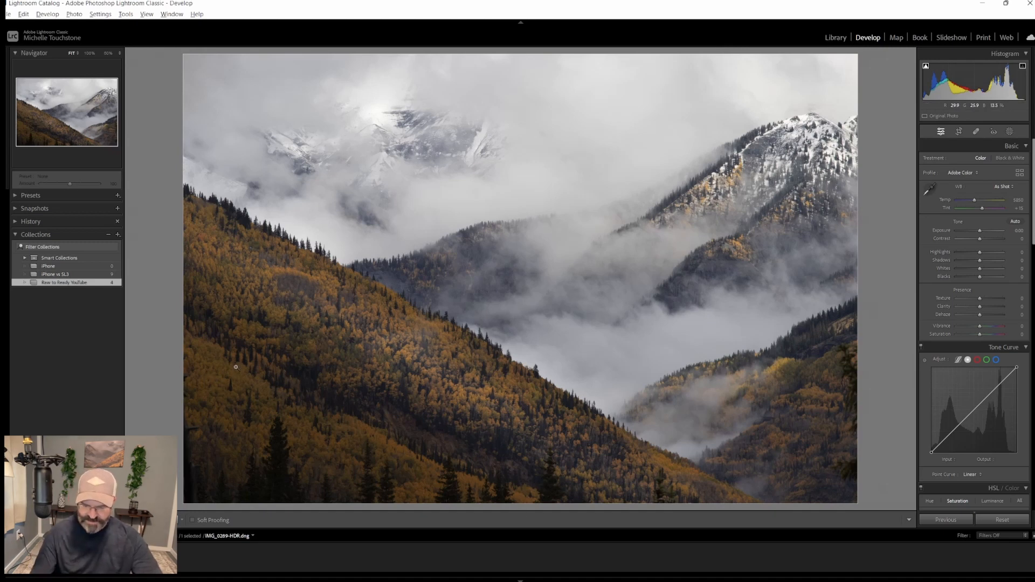
pyautogui.press('\\')
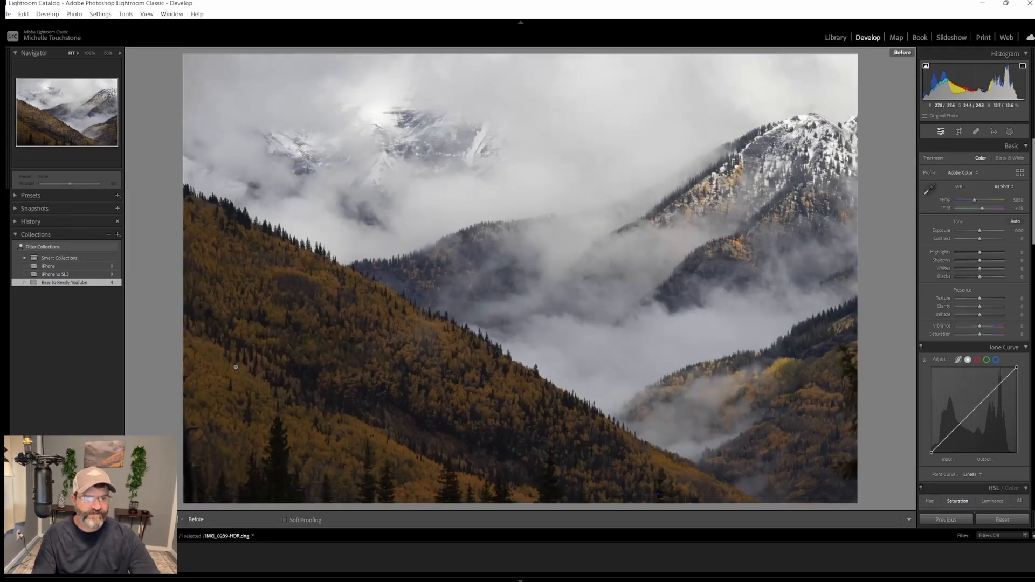
pyautogui.press('\\')
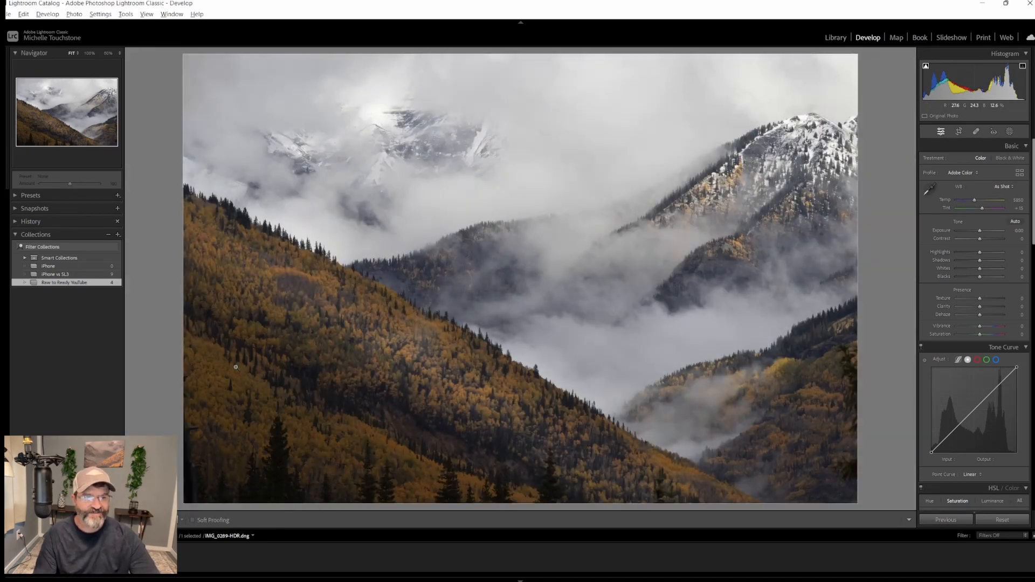